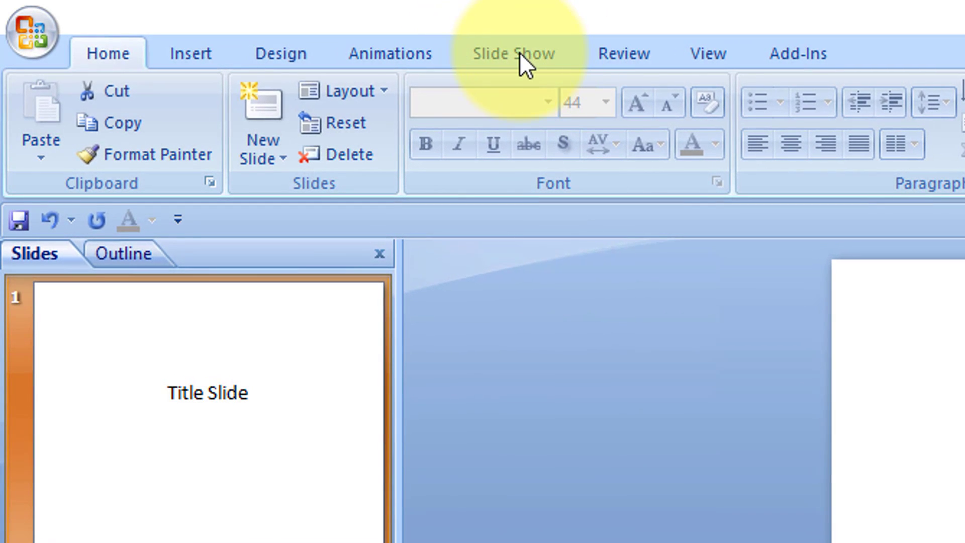
Show the Slide Show ribbon and select the third slide, titled Slide 2, for editing.
{"action": "left_click", "coordinate": [520, 52]}
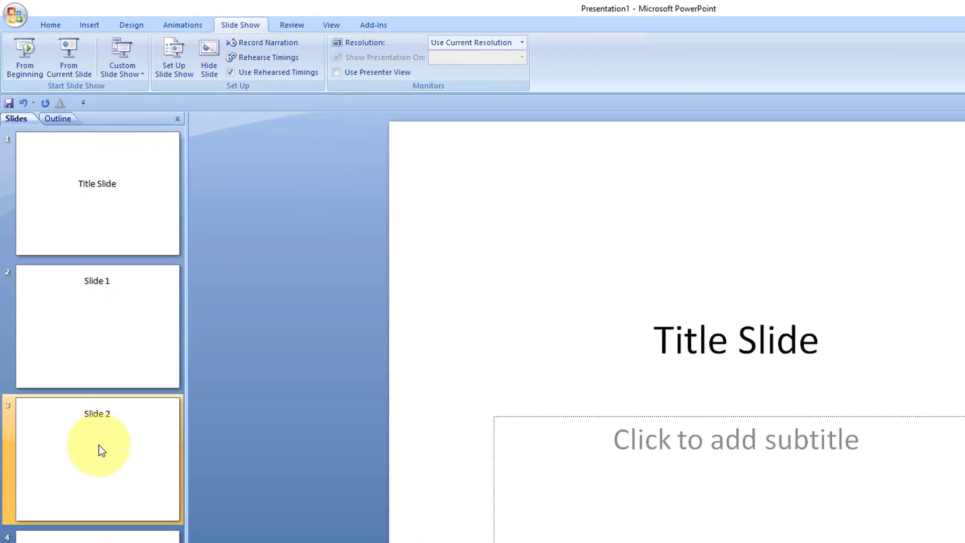
{"action": "left_click", "coordinate": [115, 410]}
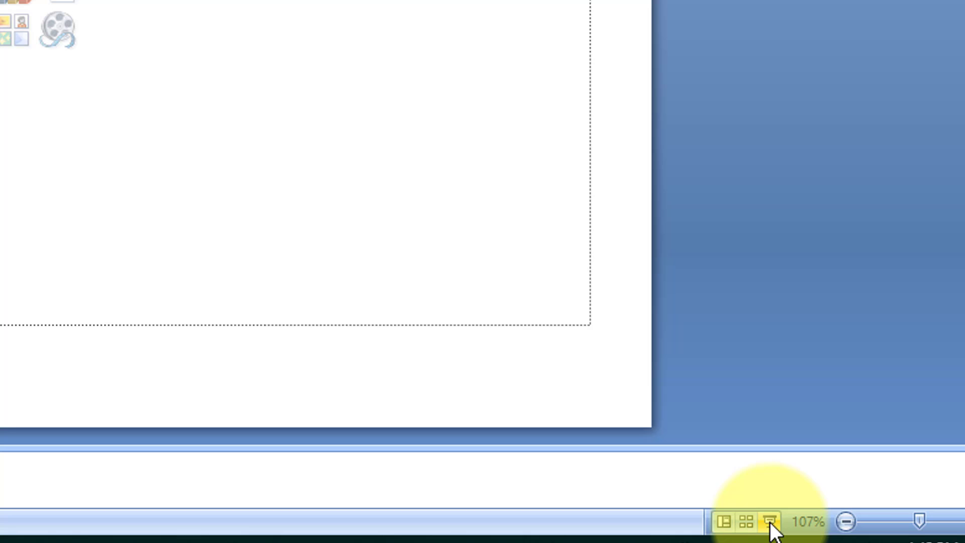
Present the show full-screen starting from the current slide, Slide 2.
{"action": "left_click", "coordinate": [771, 522]}
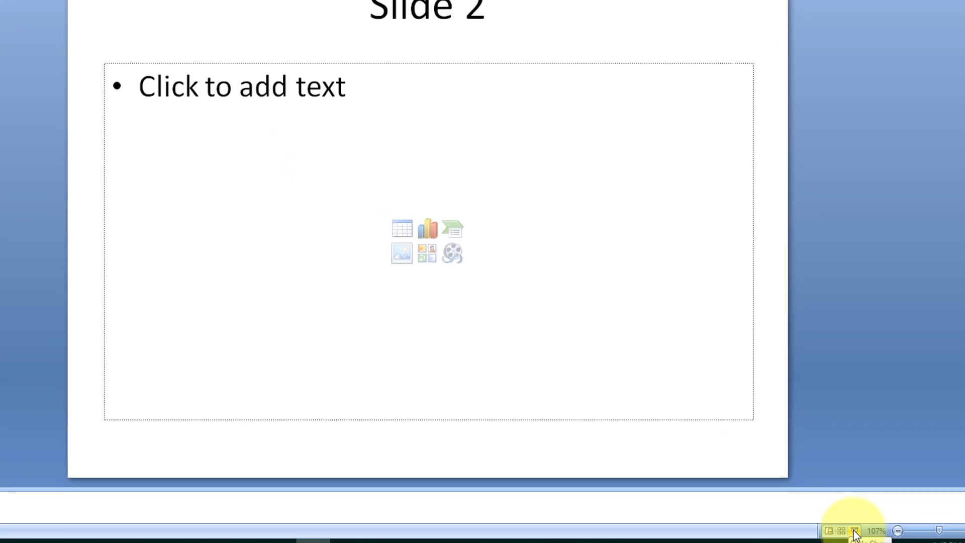
{"action": "left_click", "coordinate": [855, 532]}
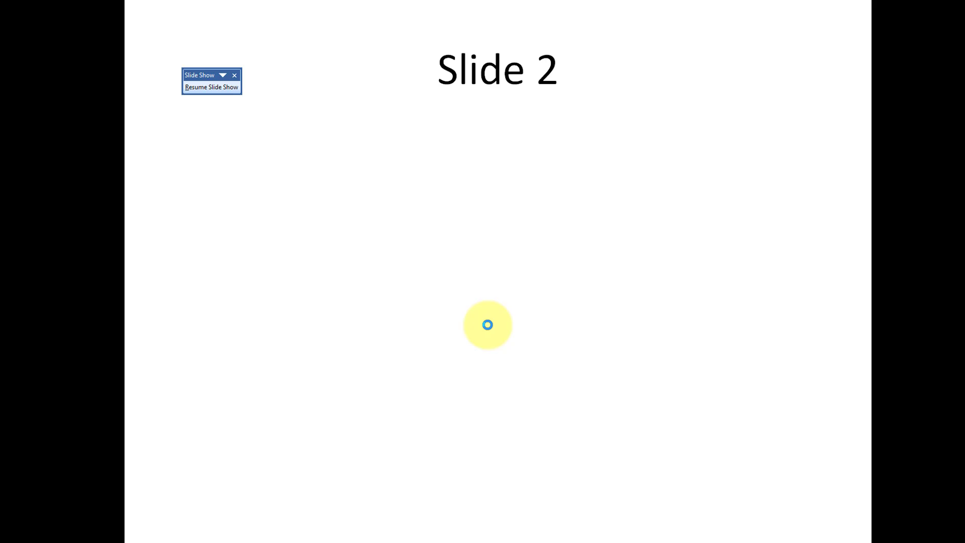
Step back and forward through the slides until the black end-of-show screen appears.
{"action": "left_click", "coordinate": [488, 325]}
{"action": "key", "text": "Left"}
{"action": "key", "text": "Left"}
{"action": "key", "text": "Left"}
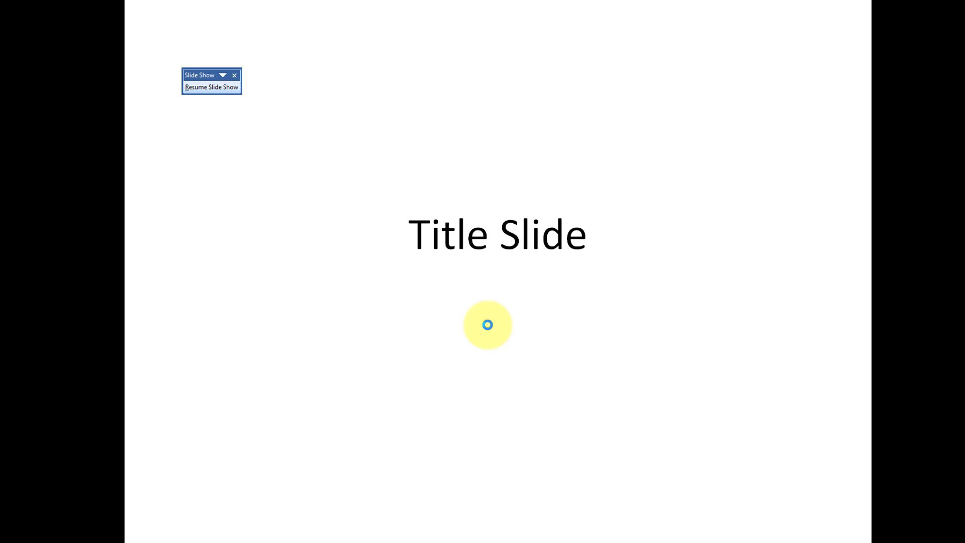
{"action": "key", "text": "Right"}
{"action": "key", "text": "Right"}
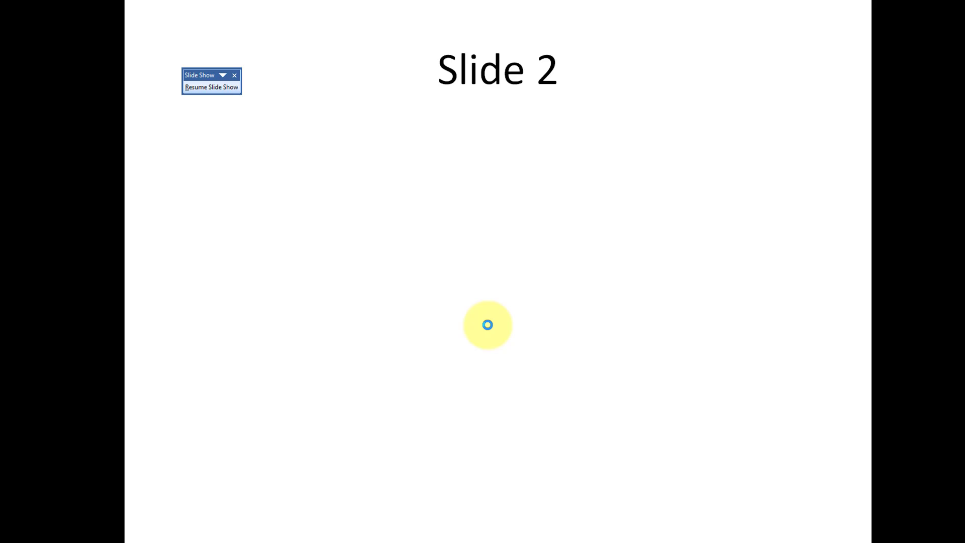
{"action": "key", "text": "Right"}
{"action": "key", "text": "Right"}
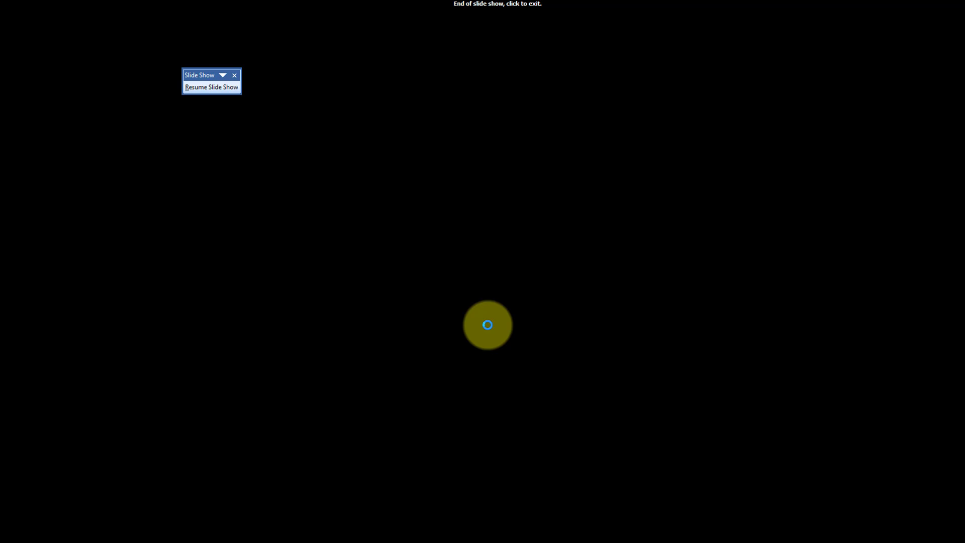
{"action": "key", "text": "Right"}
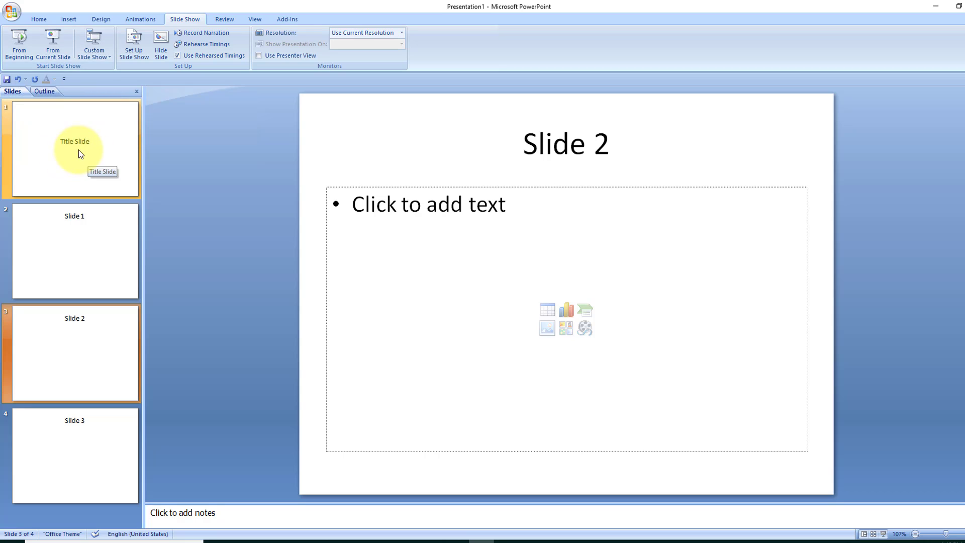
Play the show From Beginning, advance to Slide 2, step back to the Title Slide, and exit.
{"action": "left_click", "coordinate": [24, 50]}
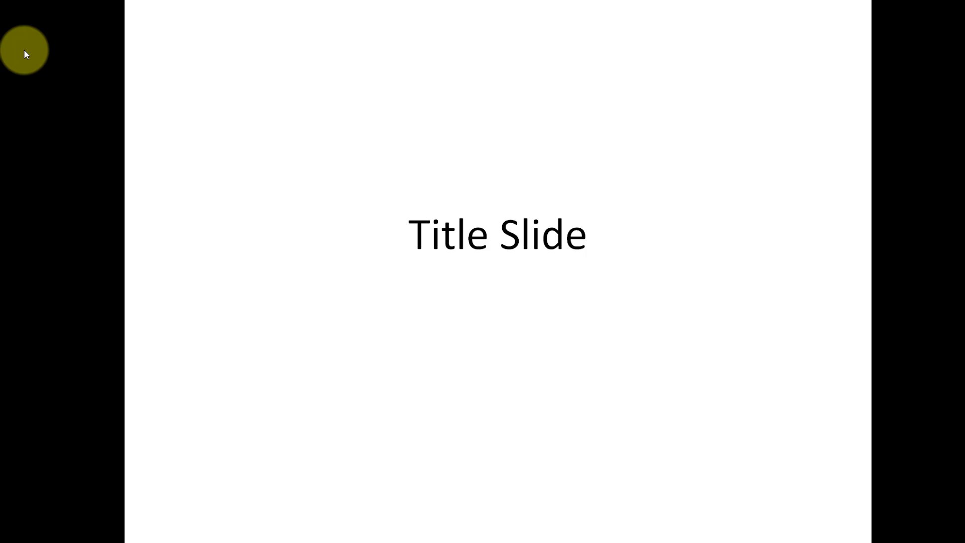
{"action": "key", "text": "Right"}
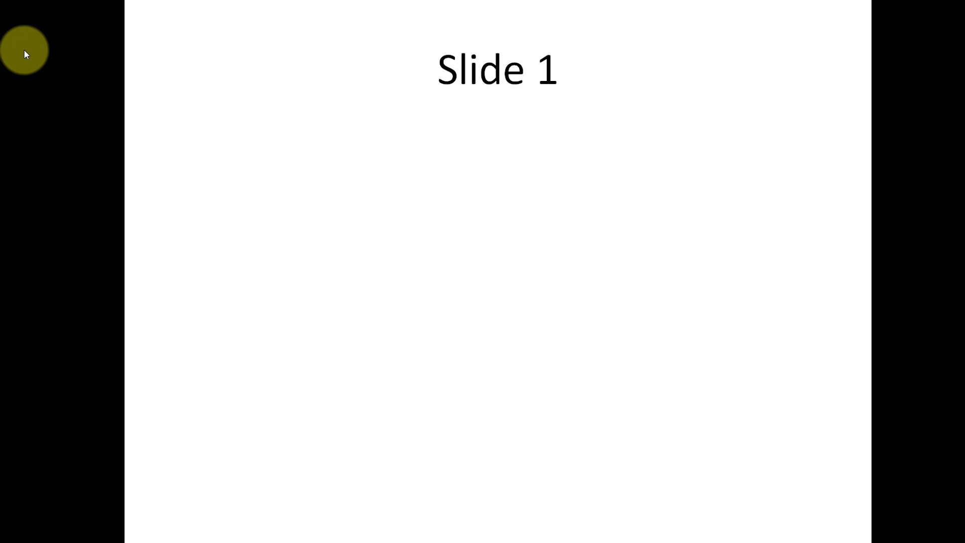
{"action": "key", "text": "Right"}
{"action": "key", "text": "Right"}
{"action": "key", "text": "Left"}
{"action": "key", "text": "Left"}
{"action": "key", "text": "Left"}
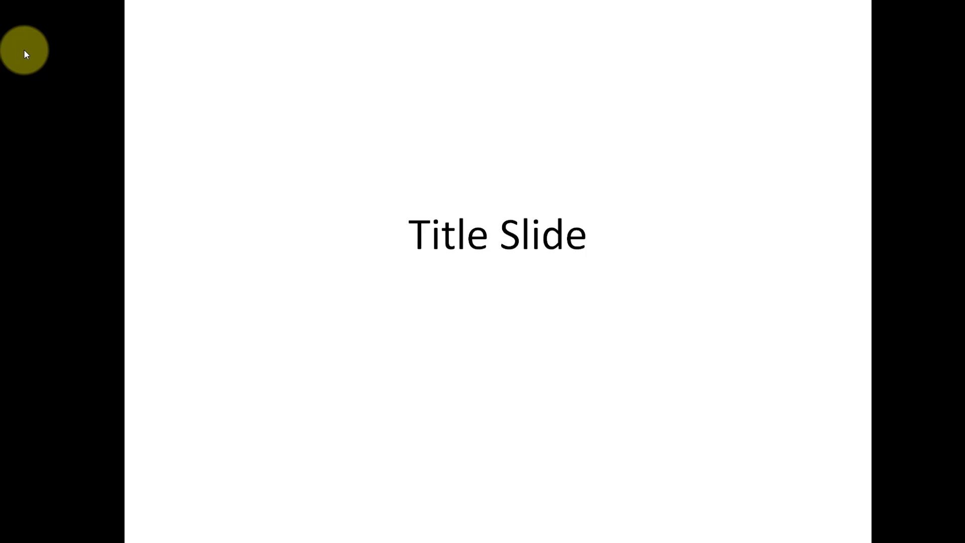
{"action": "key", "text": "Escape"}
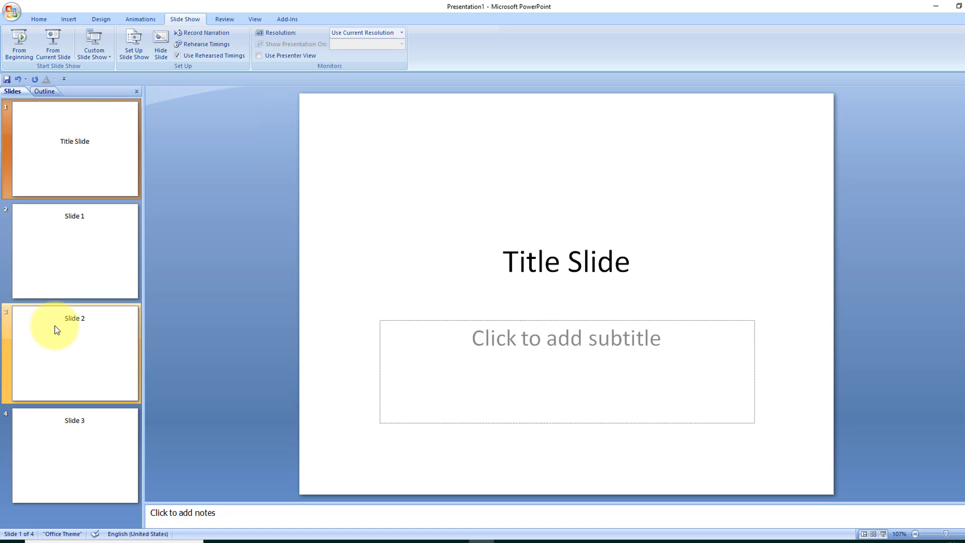
Mark the third slide, Slide 2, as a hidden slide, then select Slide 1 and Slide 3.
{"action": "left_click", "coordinate": [103, 346]}
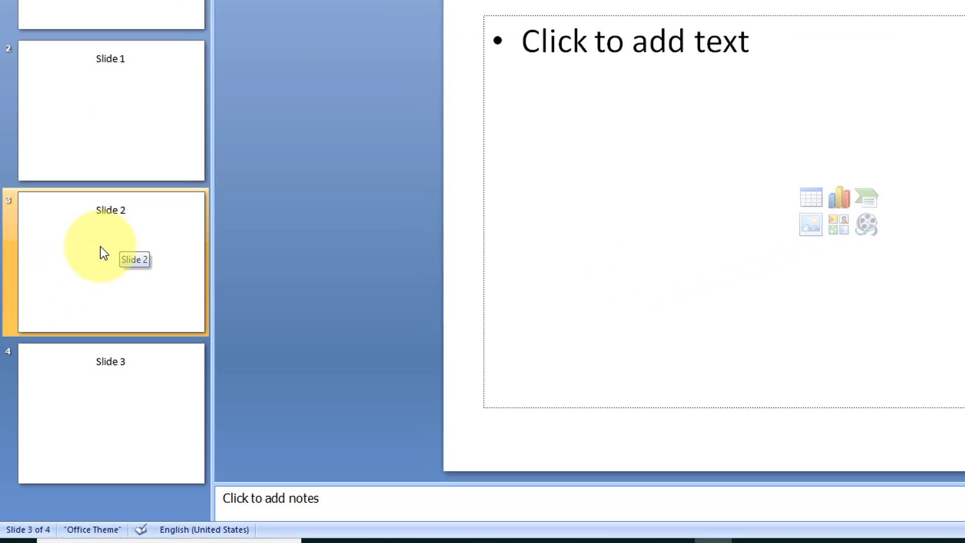
{"action": "right_click", "coordinate": [101, 249]}
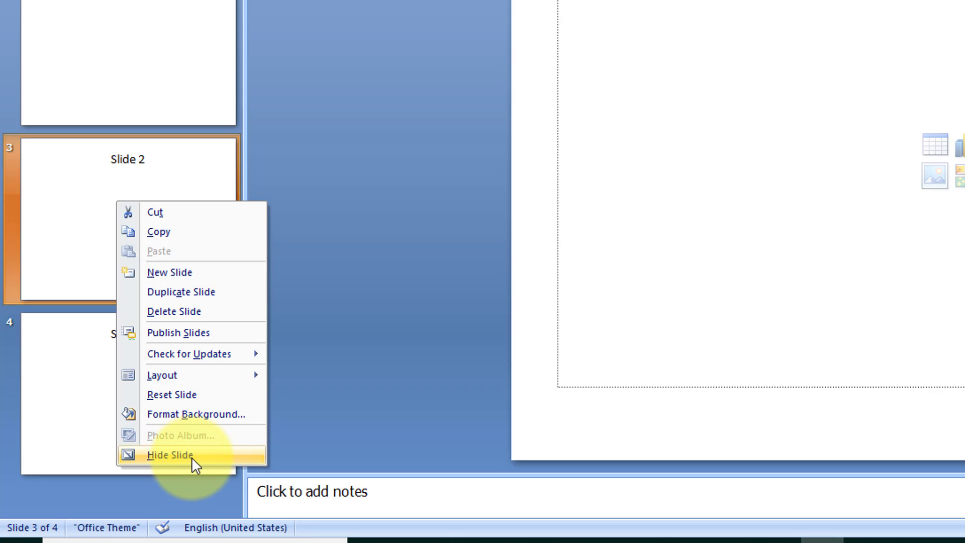
{"action": "left_click", "coordinate": [177, 456]}
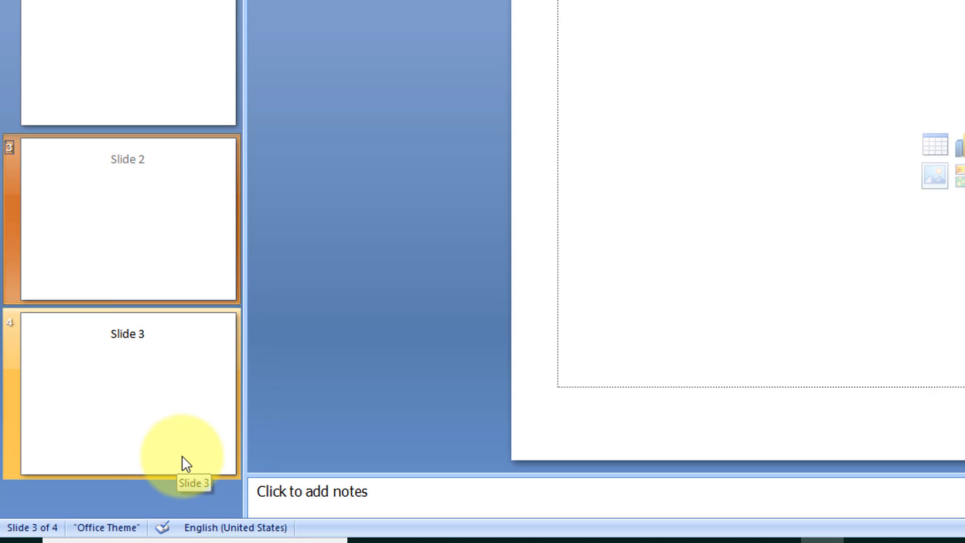
{"action": "left_click", "coordinate": [184, 65]}
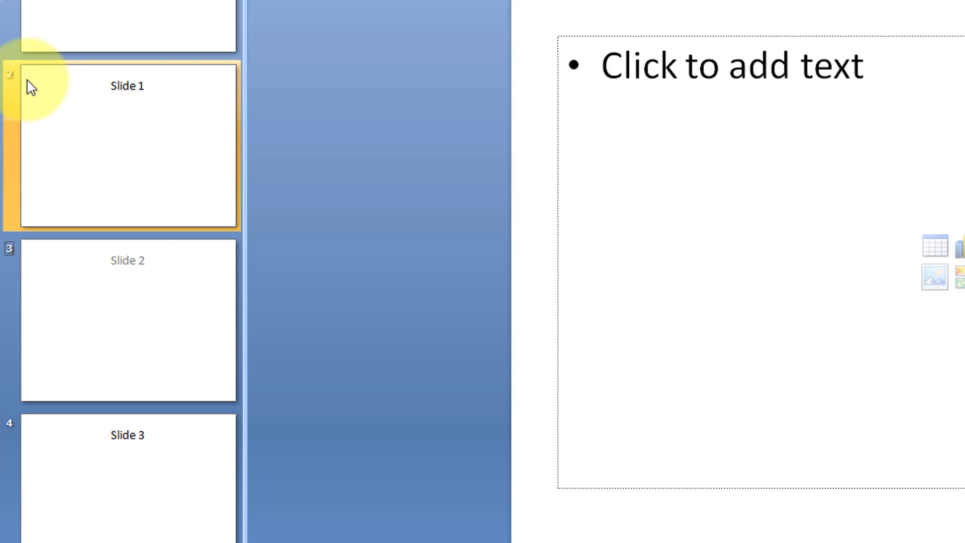
{"action": "left_click", "coordinate": [32, 445]}
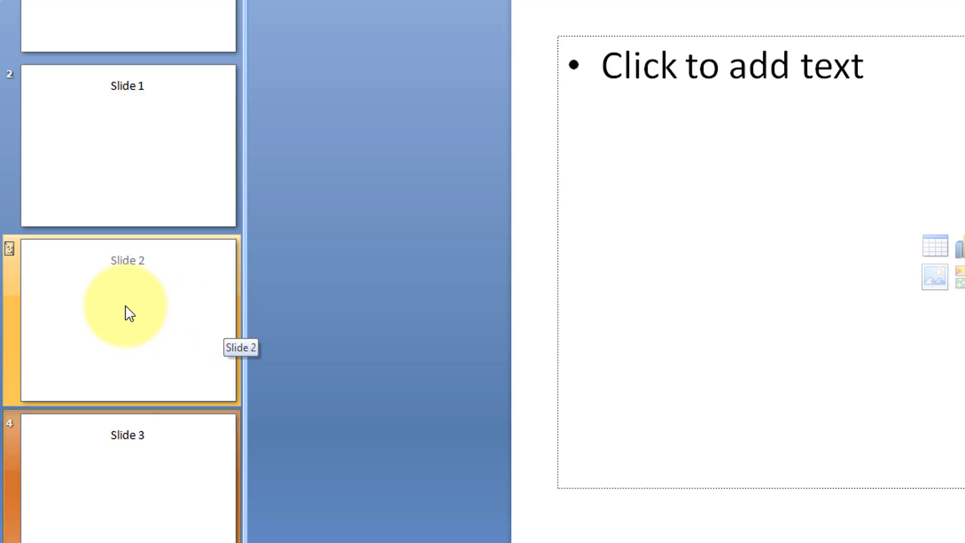
{"action": "right_click", "coordinate": [99, 271]}
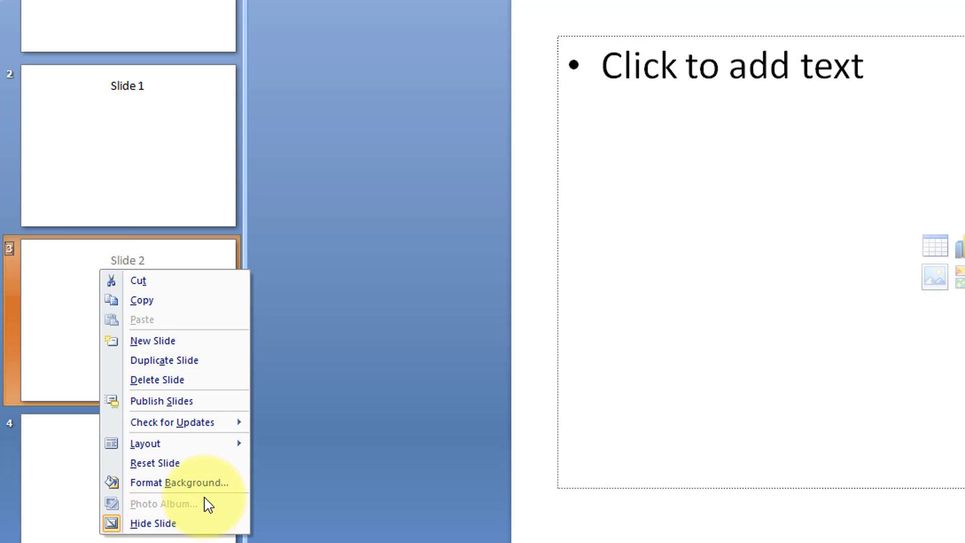
{"action": "left_click", "coordinate": [149, 151]}
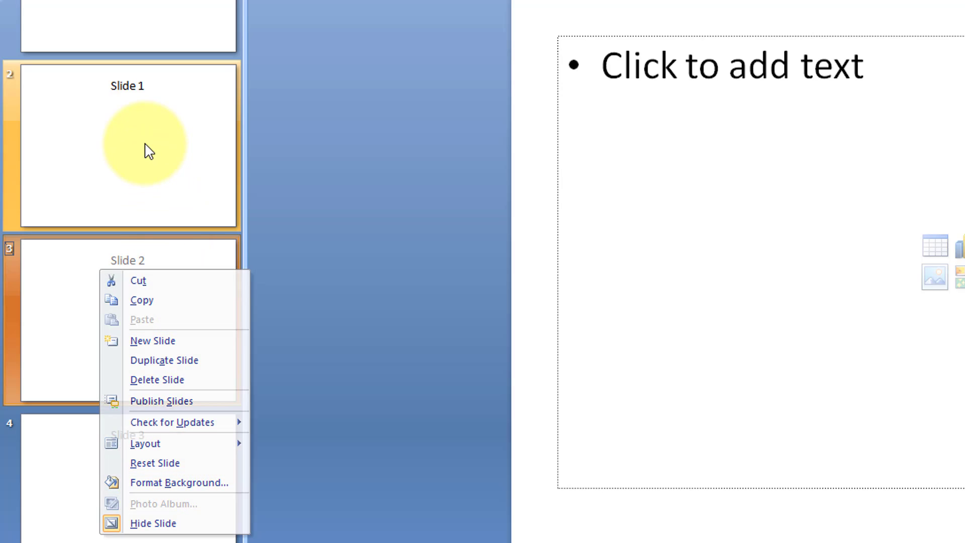
{"action": "left_click", "coordinate": [627, 326]}
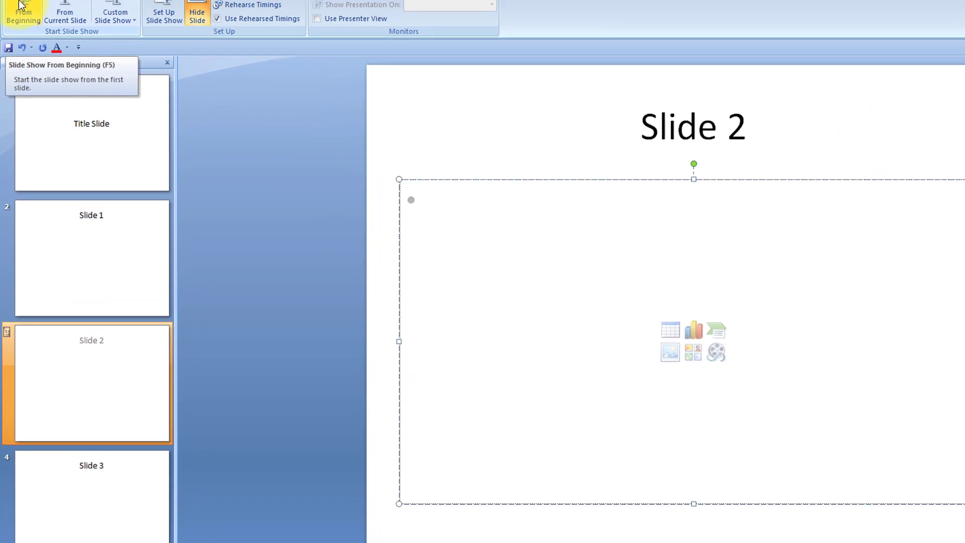
Run the show from the beginning, confirm hidden Slide 2 is skipped, then end it.
{"action": "left_click", "coordinate": [20, 4]}
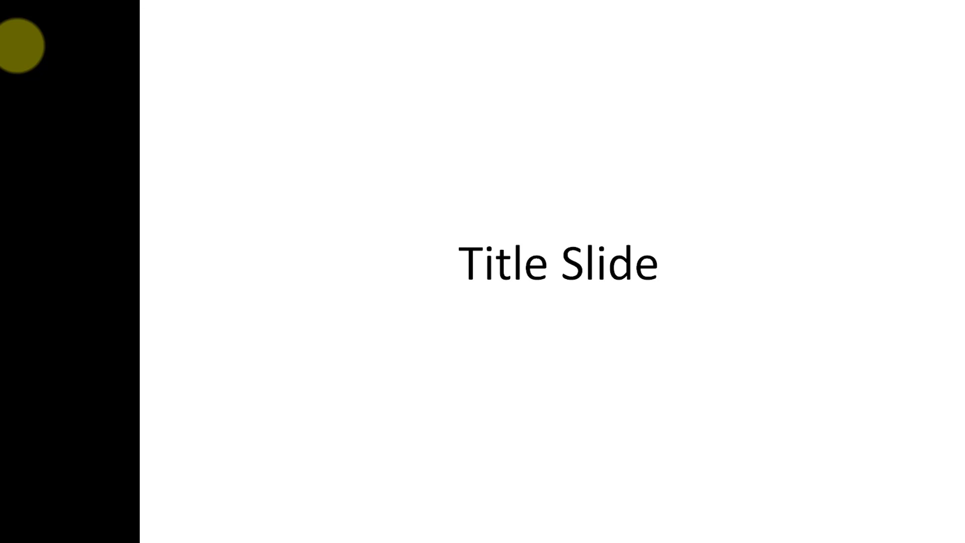
{"action": "left_click", "coordinate": [19, 45]}
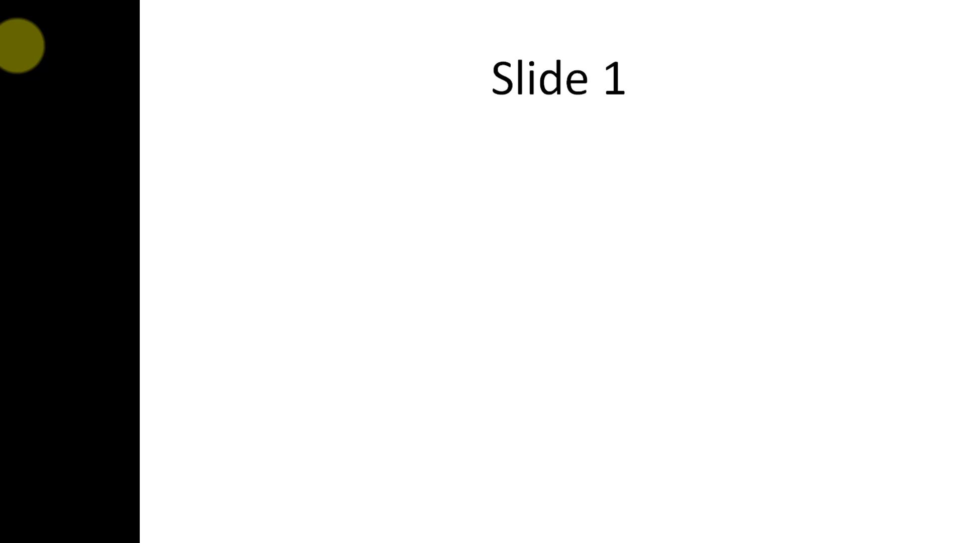
{"action": "key", "text": "Right"}
{"action": "key", "text": "Home"}
{"action": "key", "text": "Right"}
{"action": "key", "text": "Escape"}
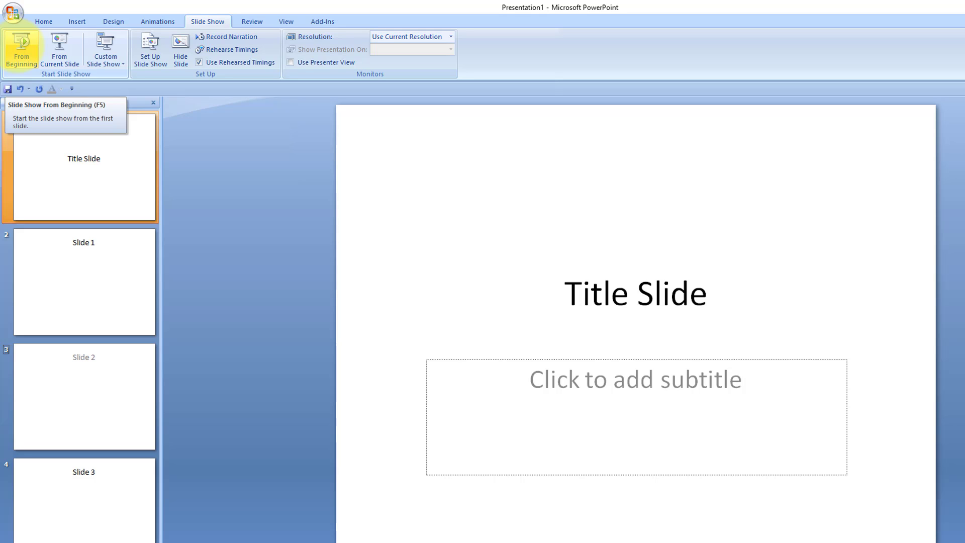
{"action": "scroll", "coordinate": [21, 46], "scroll_direction": "up", "scroll_amount": 1}
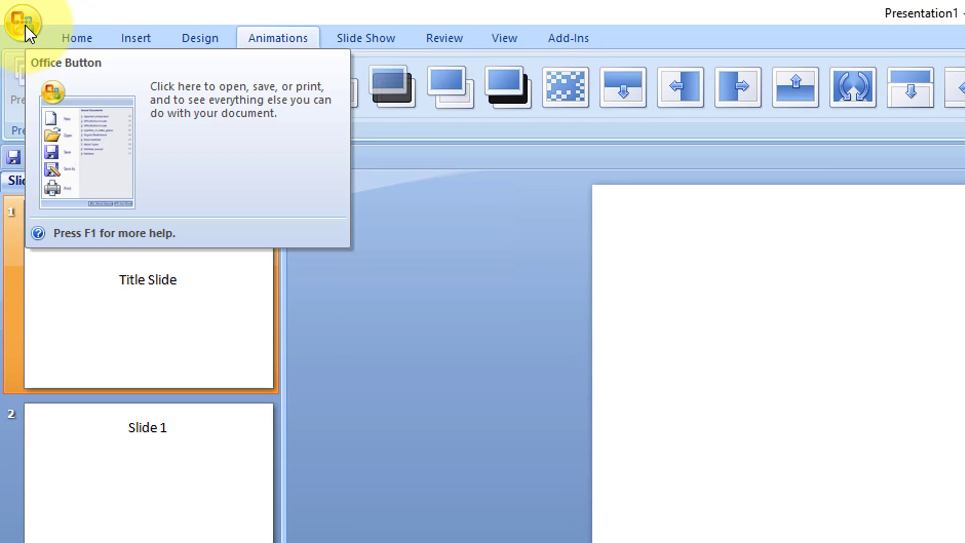
Open Print Preview from the Office menu, showing four-per-page handouts that include Slide 2.
{"action": "left_click", "coordinate": [22, 23]}
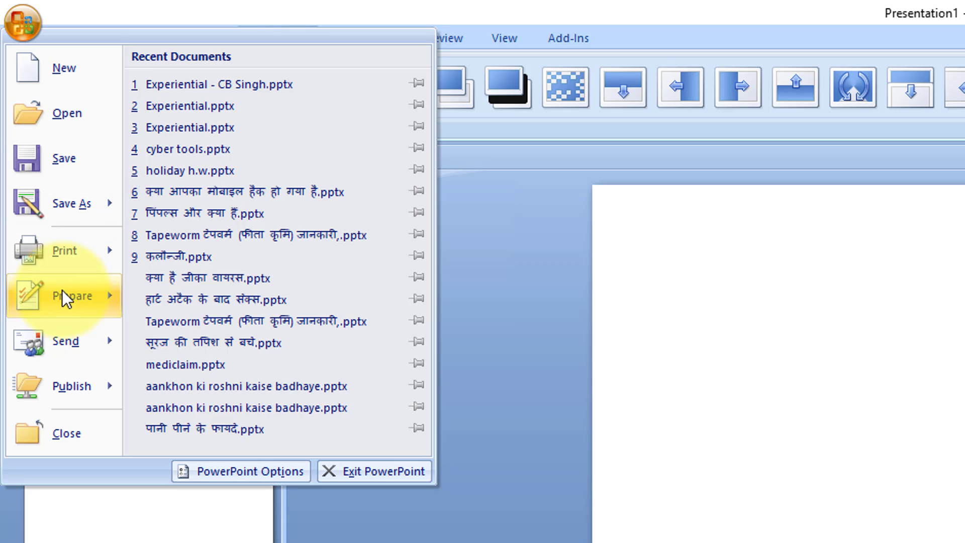
{"action": "mouse_move", "coordinate": [64, 250]}
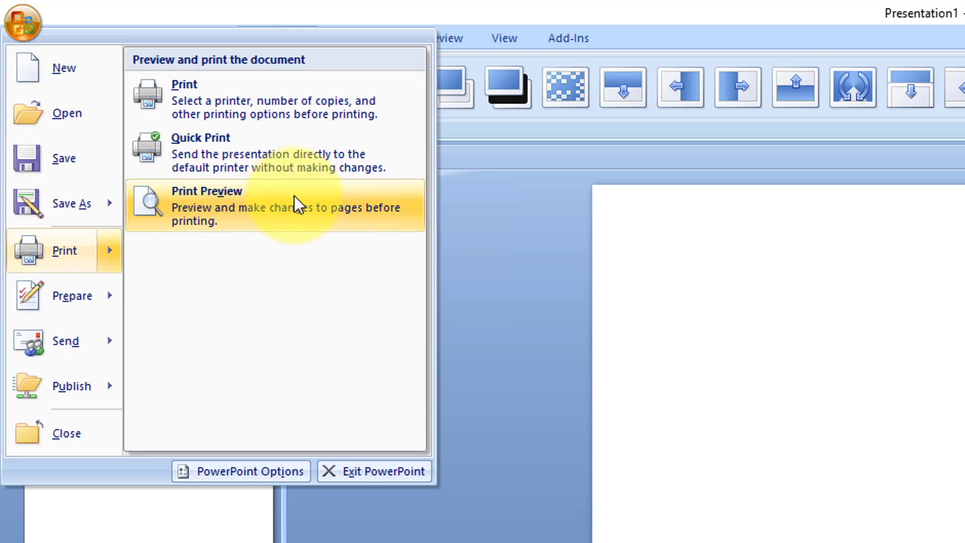
{"action": "left_click", "coordinate": [261, 206]}
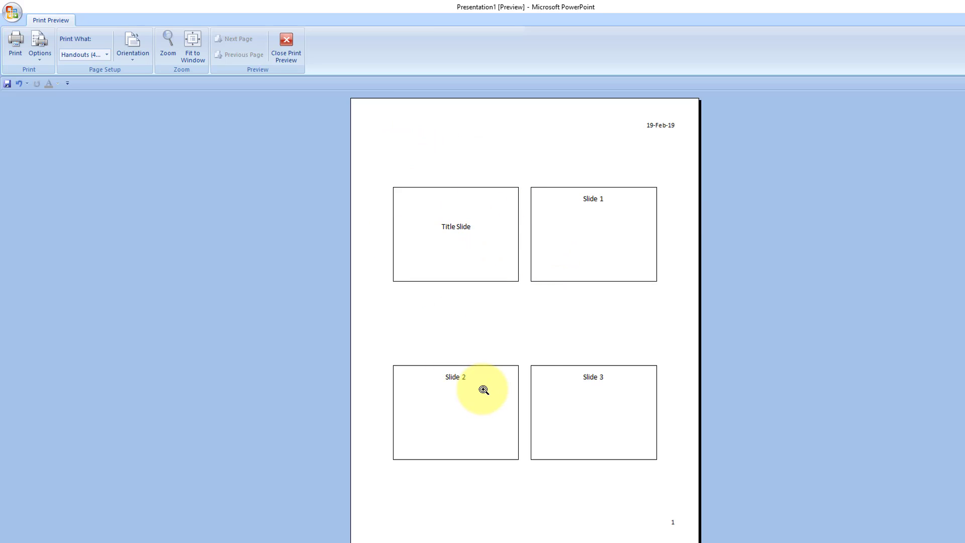
Set Print What to Handouts (1 Slide Per Page), then Handouts (2 Slides Per Page).
{"action": "left_click", "coordinate": [107, 60]}
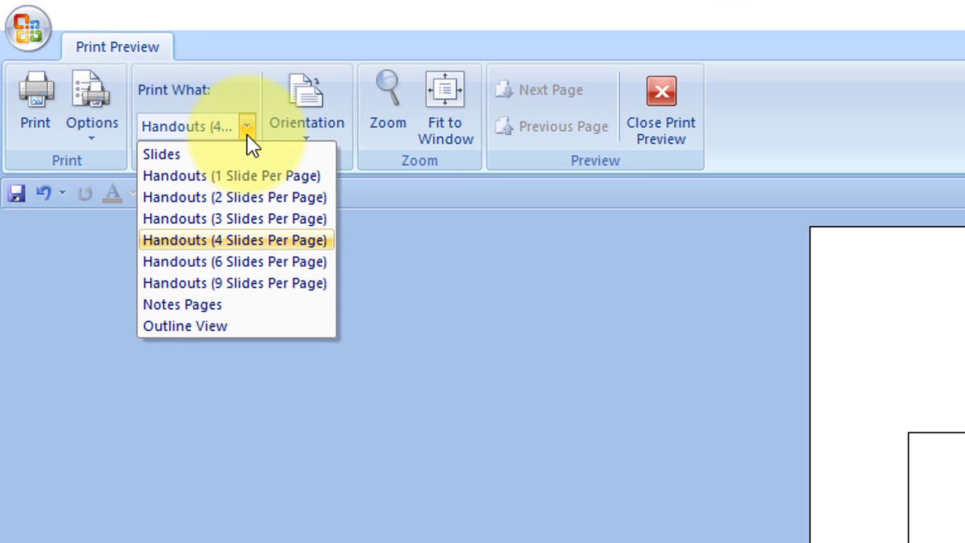
{"action": "left_click", "coordinate": [259, 177]}
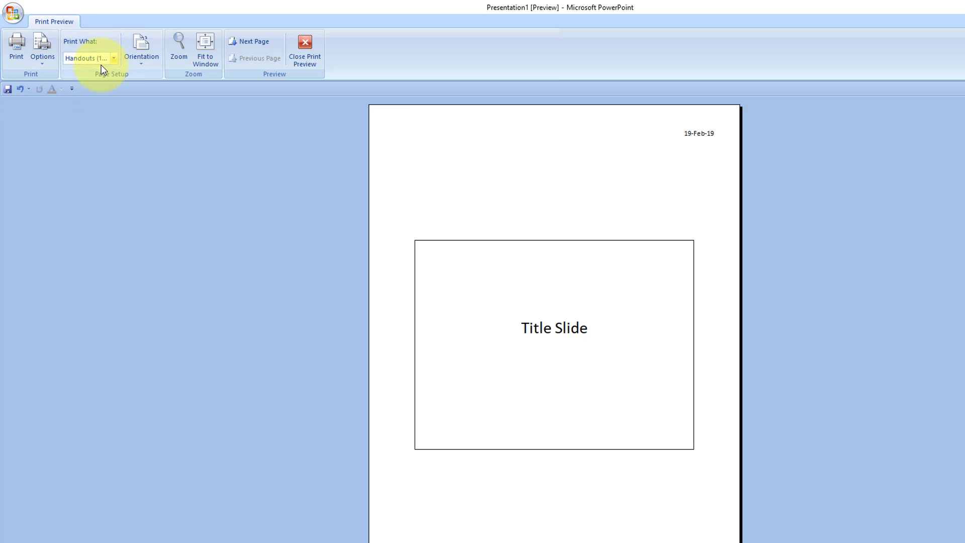
{"action": "left_click", "coordinate": [113, 59]}
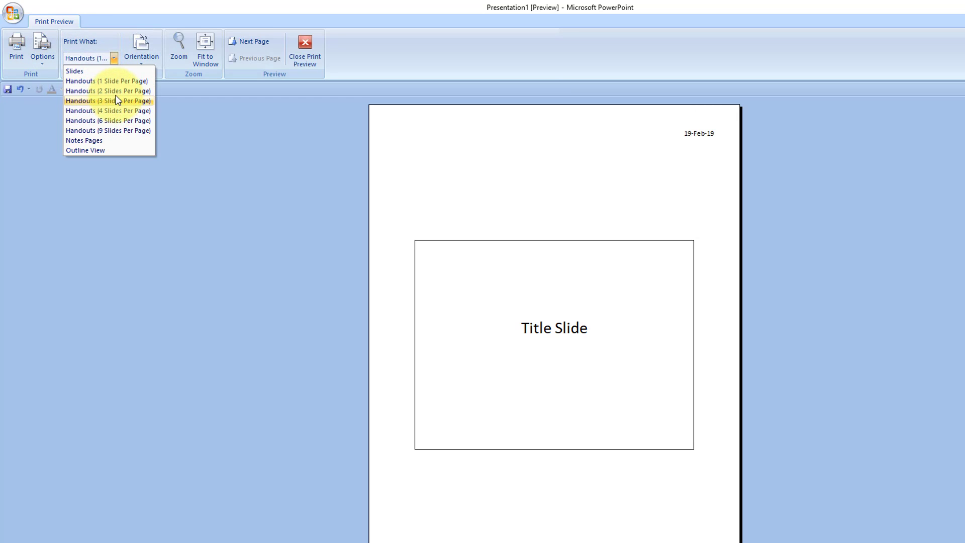
{"action": "left_click", "coordinate": [100, 91]}
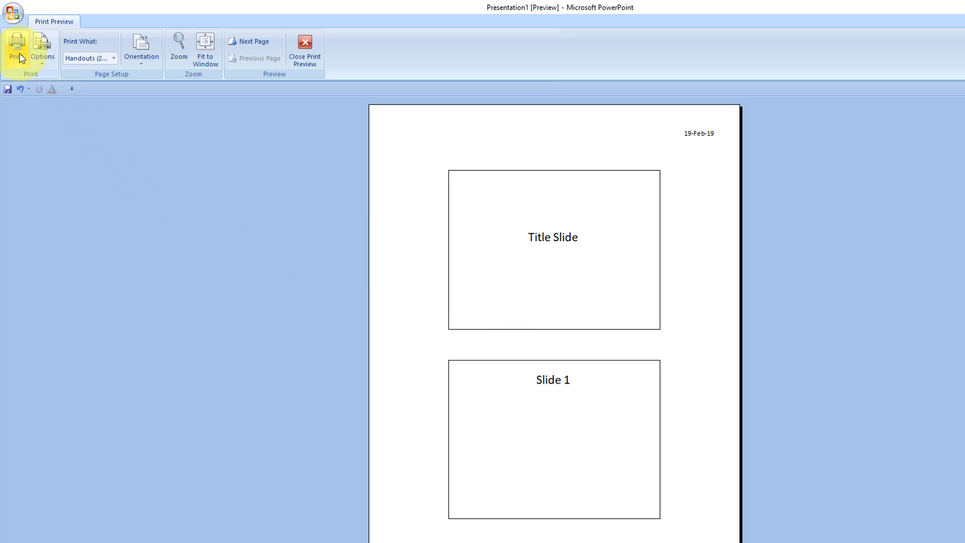
In the Print dialog, choose the Selection range, clear Print hidden slides, and preview.
{"action": "left_click", "coordinate": [13, 13]}
{"action": "mouse_move", "coordinate": [37, 142]}
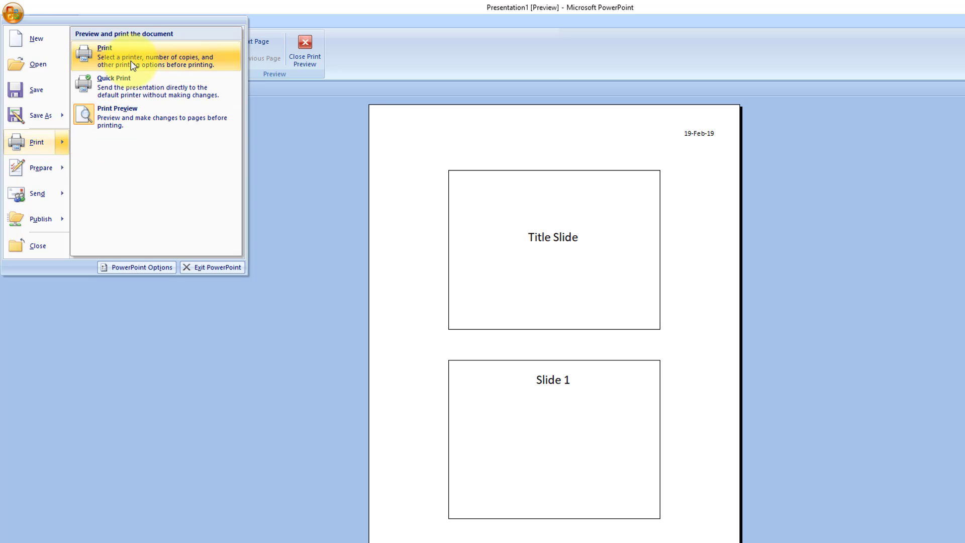
{"action": "left_click", "coordinate": [126, 56]}
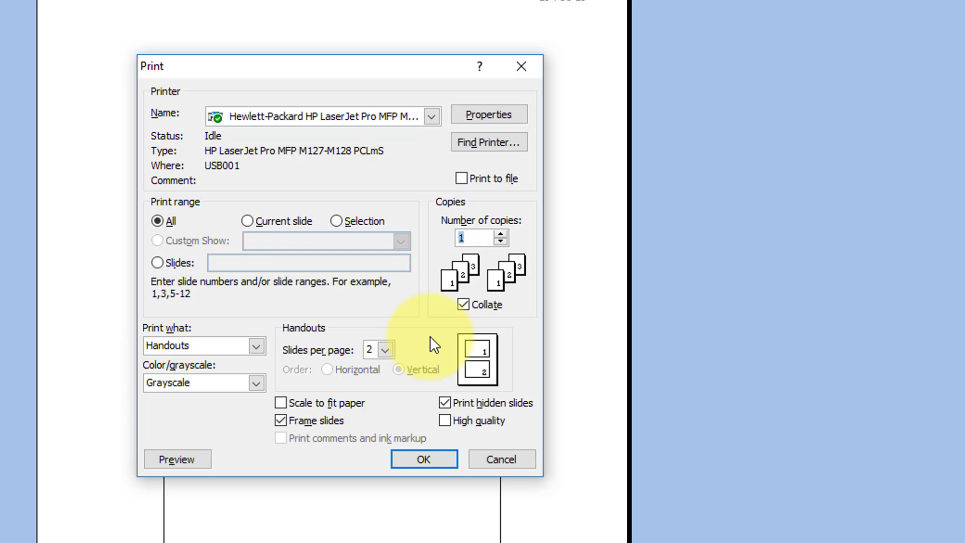
{"action": "key", "text": "alt+s"}
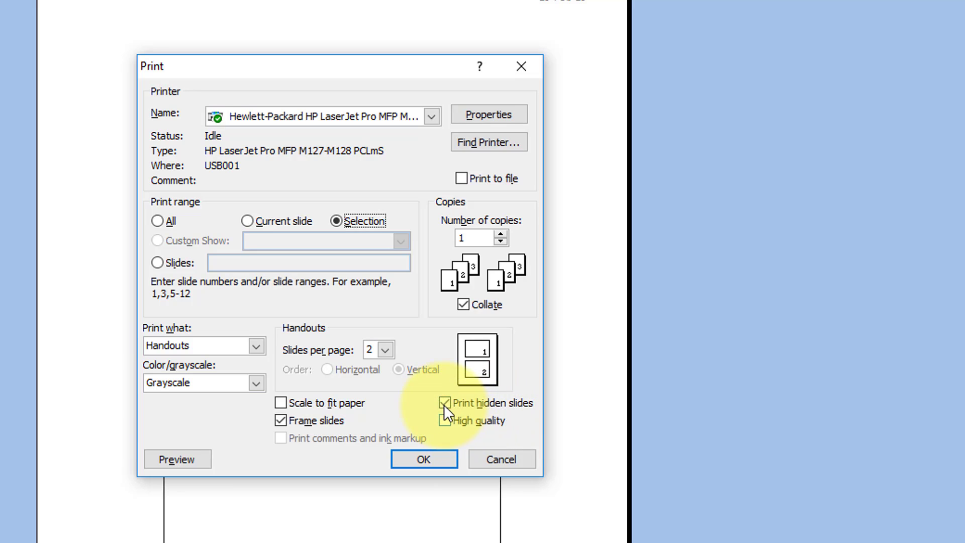
{"action": "left_click", "coordinate": [445, 403]}
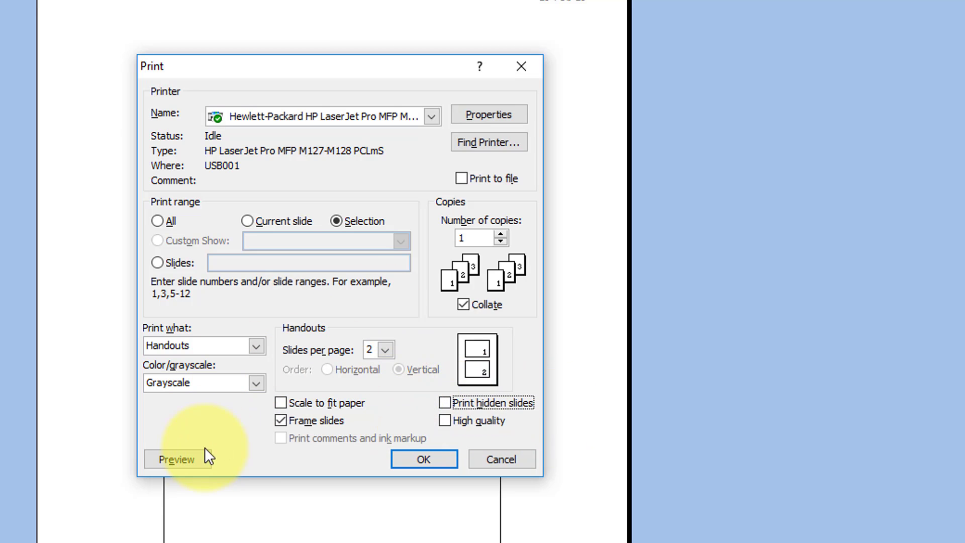
{"action": "left_click", "coordinate": [177, 460]}
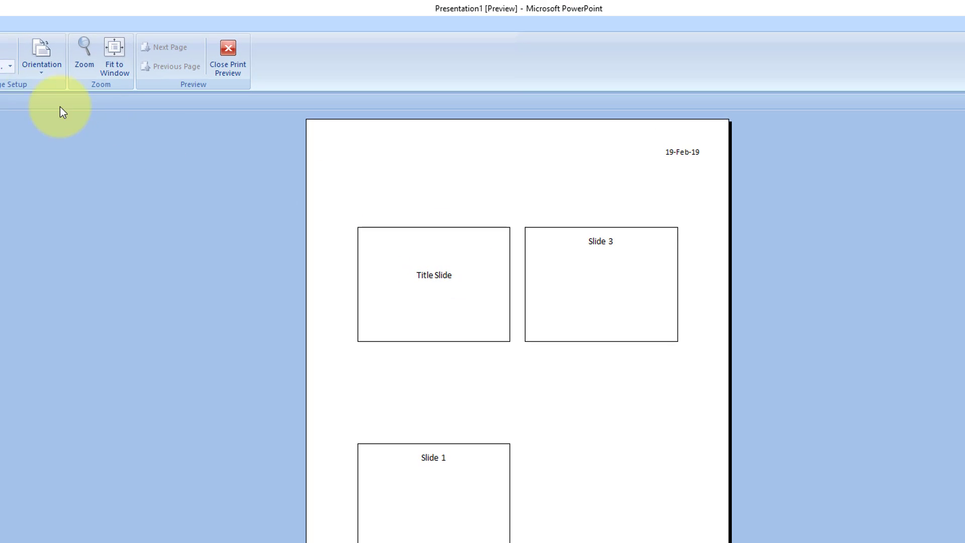
Keep Handouts (2 Slides Per Page) and scroll to page 2, which holds only Slide 3.
{"action": "left_click", "coordinate": [50, 68]}
{"action": "left_click", "coordinate": [62, 104]}
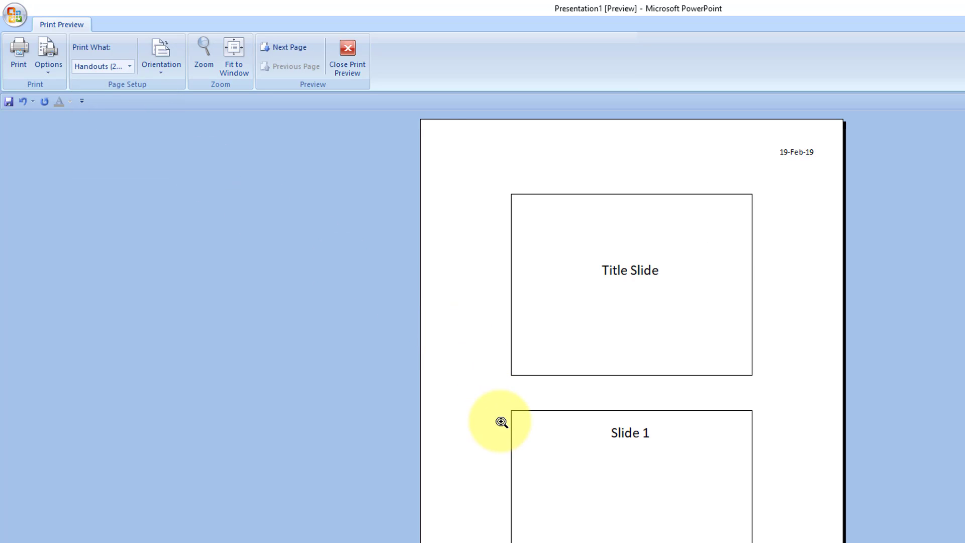
{"action": "scroll", "coordinate": [502, 423], "scroll_direction": "down", "scroll_amount": 1}
{"action": "scroll", "coordinate": [451, 290], "scroll_direction": "up", "scroll_amount": 1}
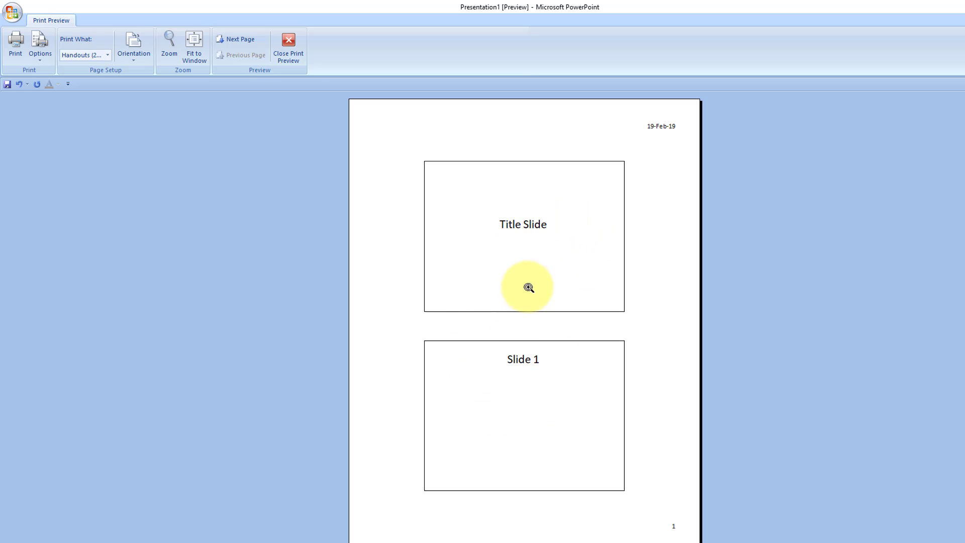
{"action": "scroll", "coordinate": [533, 265], "scroll_direction": "down", "scroll_amount": 1}
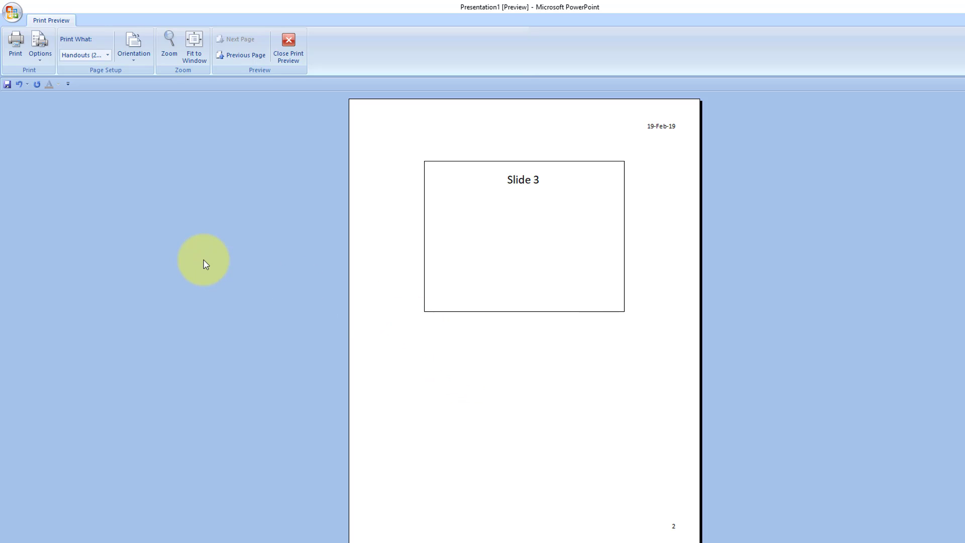
Bring up the Print Preview Options menu showing the Print Hidden Slides setting.
{"action": "left_click", "coordinate": [42, 61]}
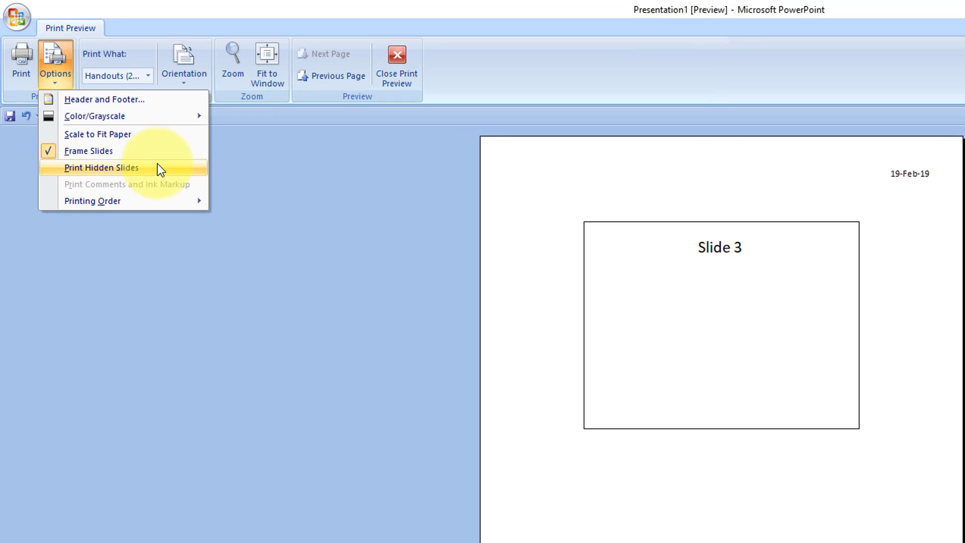